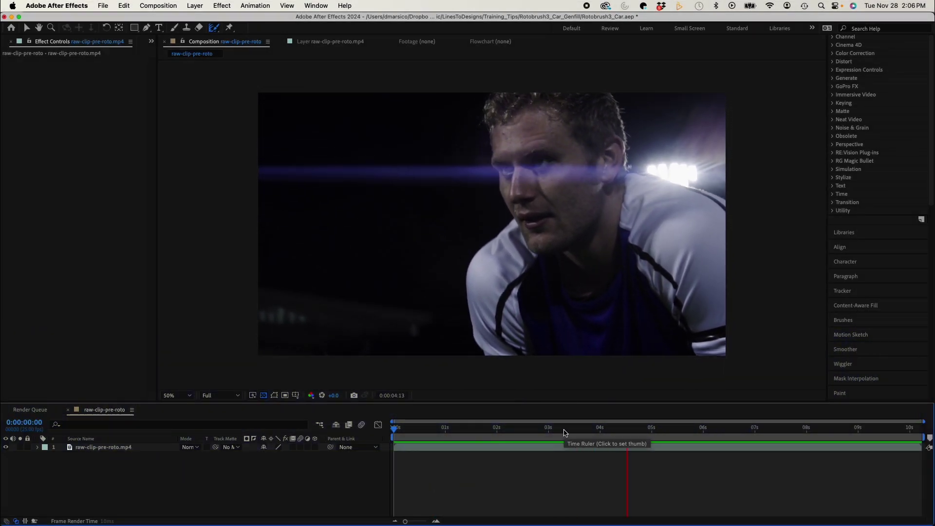
- Open raw-clip-pre-roto.mp4 for layer editing with the Roto Brush and set the Roto Brush quality to Best
{"action": "left_click", "coordinate": [341, 446]}
{"action": "double_click", "coordinate": [438, 449]}
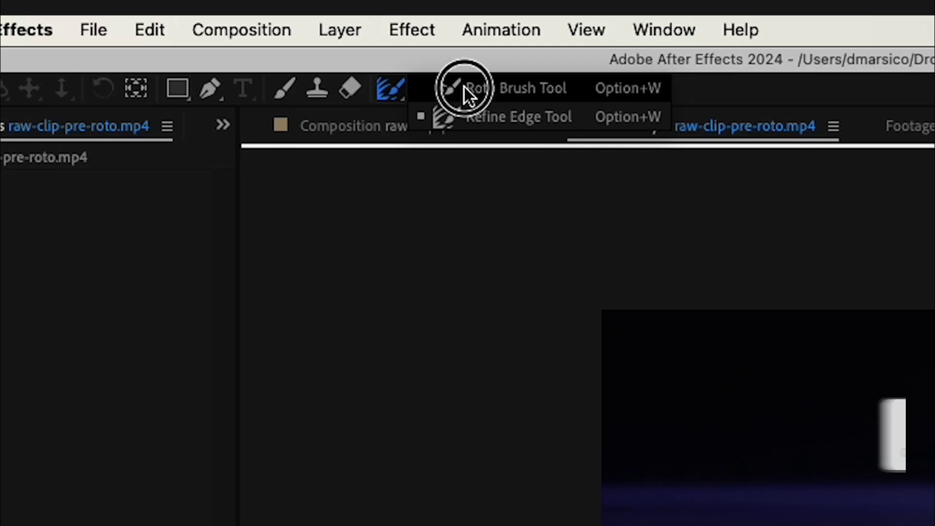
{"action": "key", "text": "alt+w"}
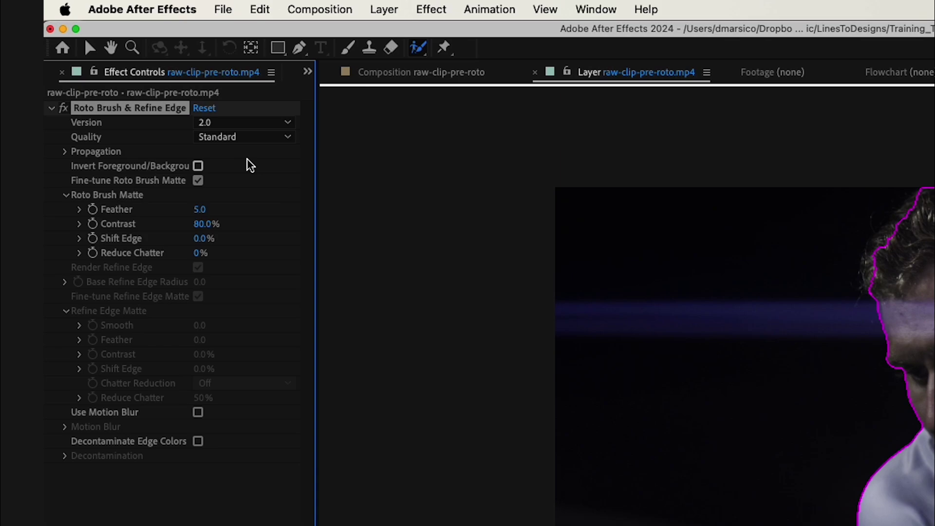
{"action": "left_click", "coordinate": [238, 137]}
{"action": "key", "text": "Escape"}
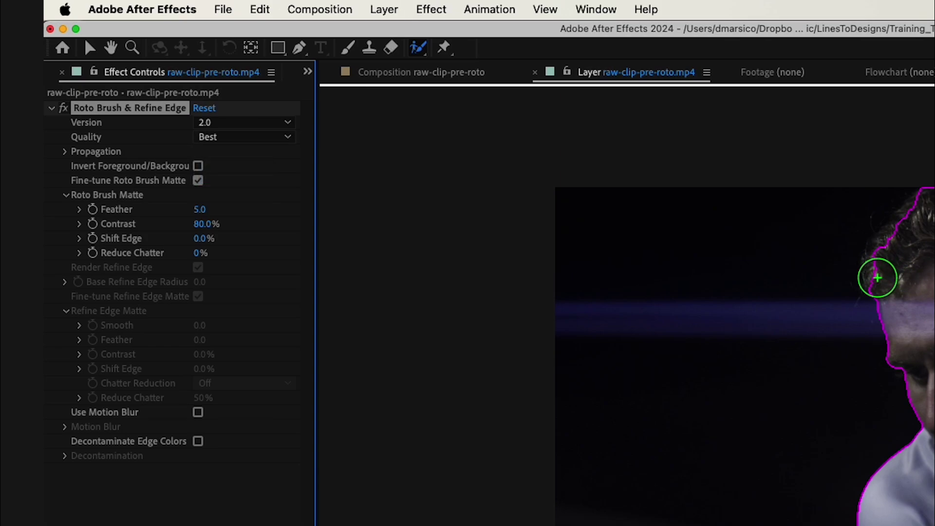
- Extend the Roto Brush foreground to include the player's hair, sleeve and the stadium-light background behind him
{"action": "mouse_move", "coordinate": [878, 274]}
{"action": "left_mouse_down"}
{"action": "mouse_move", "coordinate": [892, 235]}
{"action": "mouse_move", "coordinate": [934, 203]}
{"action": "left_mouse_up"}
{"action": "left_click_drag", "start_coordinate": [507, 123], "coordinate": [509, 122]}
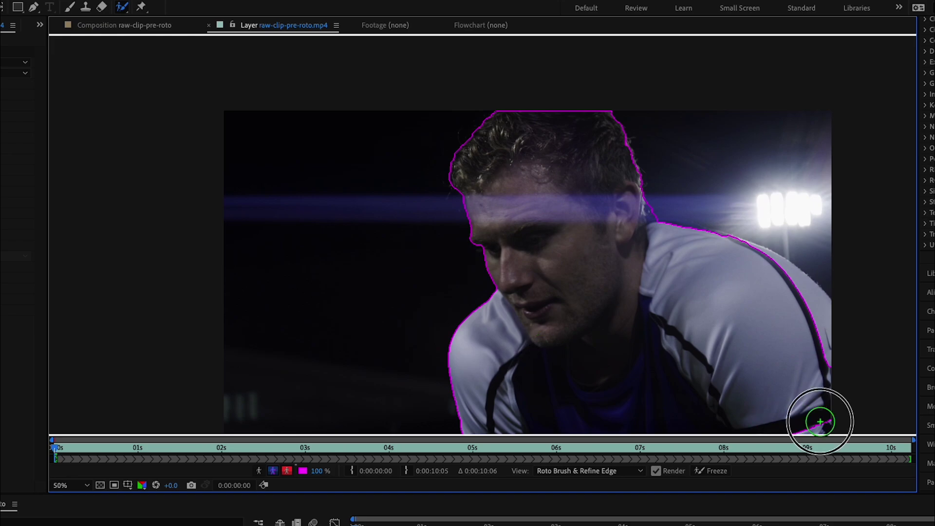
{"action": "left_click_drag", "start_coordinate": [820, 422], "coordinate": [753, 419]}
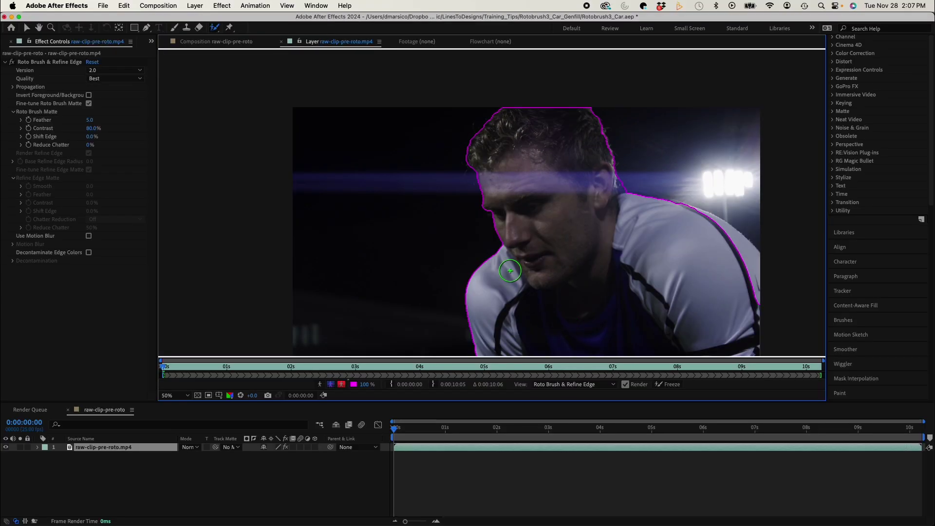
{"action": "key", "text": "period"}
{"action": "key", "text": "space"}
{"action": "left_click_drag", "start_coordinate": [488, 300], "coordinate": [433, 388]}
{"action": "scroll", "coordinate": [453, 320], "scroll_direction": "up", "scroll_amount": 2}
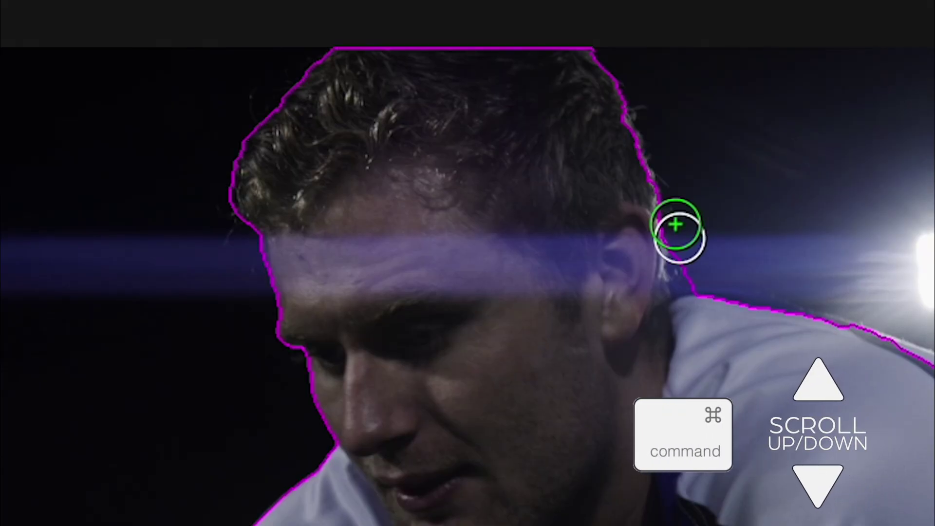
{"action": "left_click_drag", "start_coordinate": [609, 150], "coordinate": [934, 138]}
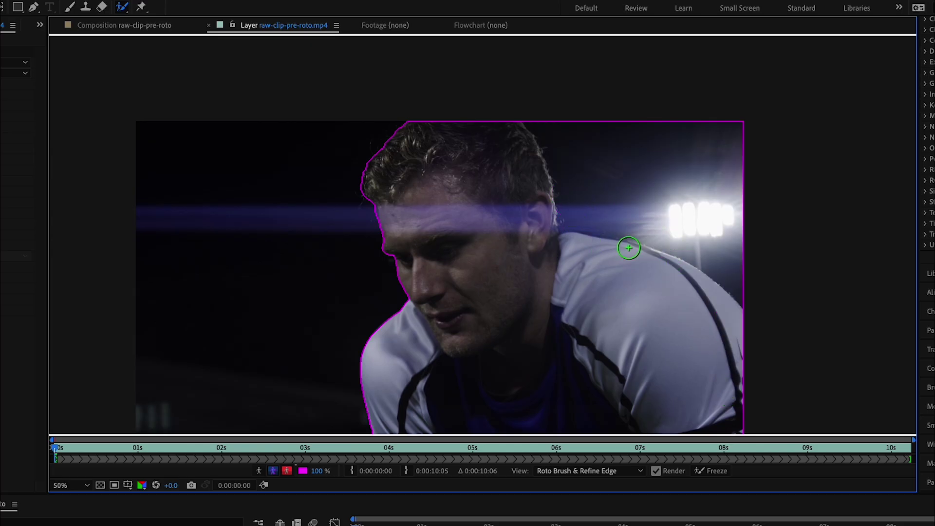
- Paint Refine Edge strokes along the player's hair and face outline, and preview the matte through the clip as an alpha overlay
{"action": "key", "text": "space"}
{"action": "left_click_drag", "start_coordinate": [273, 197], "coordinate": [399, 321]}
{"action": "key", "text": "period"}
{"action": "key", "text": "space"}
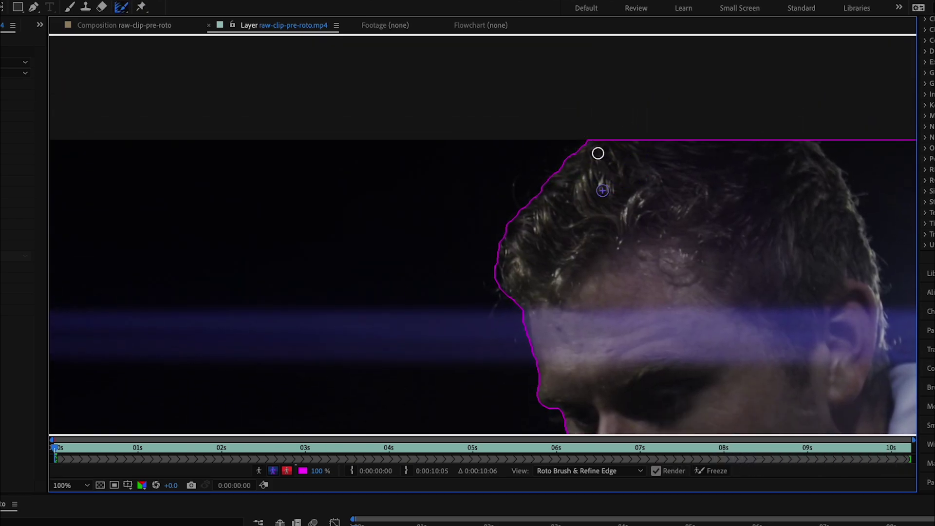
{"action": "left_click_drag", "start_coordinate": [587, 143], "coordinate": [502, 246]}
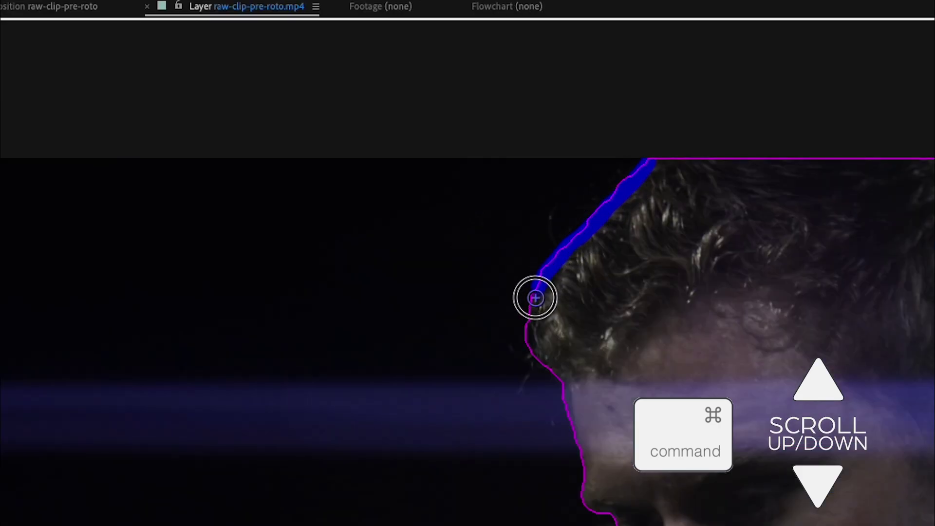
{"action": "mouse_move", "coordinate": [535, 297]}
{"action": "left_mouse_down"}
{"action": "mouse_move", "coordinate": [534, 355]}
{"action": "mouse_move", "coordinate": [562, 380]}
{"action": "mouse_move", "coordinate": [522, 236]}
{"action": "mouse_move", "coordinate": [473, 175]}
{"action": "mouse_move", "coordinate": [496, 275]}
{"action": "left_mouse_up"}
{"action": "key", "text": "space"}
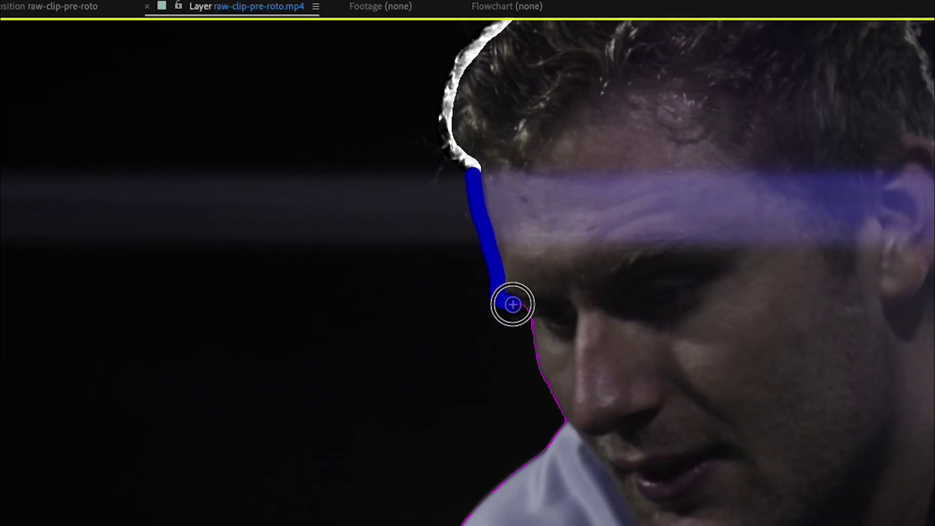
{"action": "left_click_drag", "start_coordinate": [521, 320], "coordinate": [562, 422]}
{"action": "key", "text": "comma"}
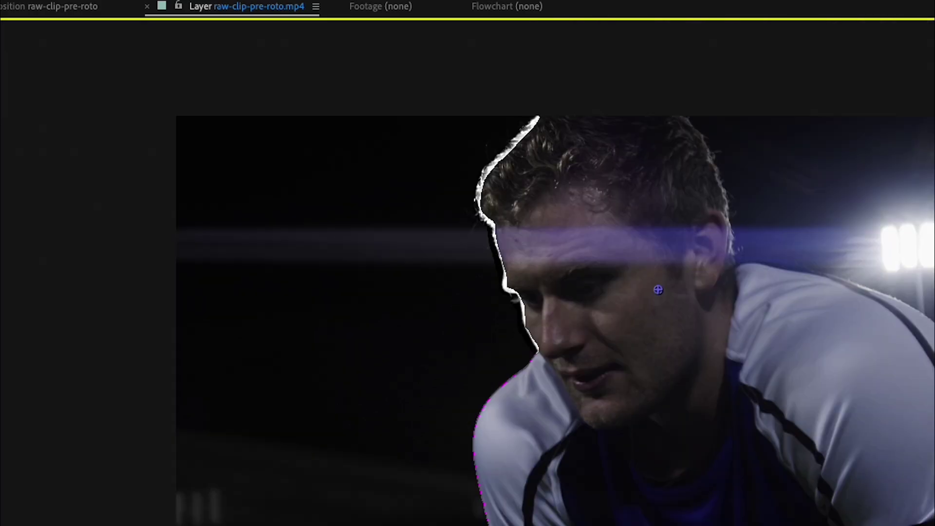
{"action": "left_click", "coordinate": [565, 304]}
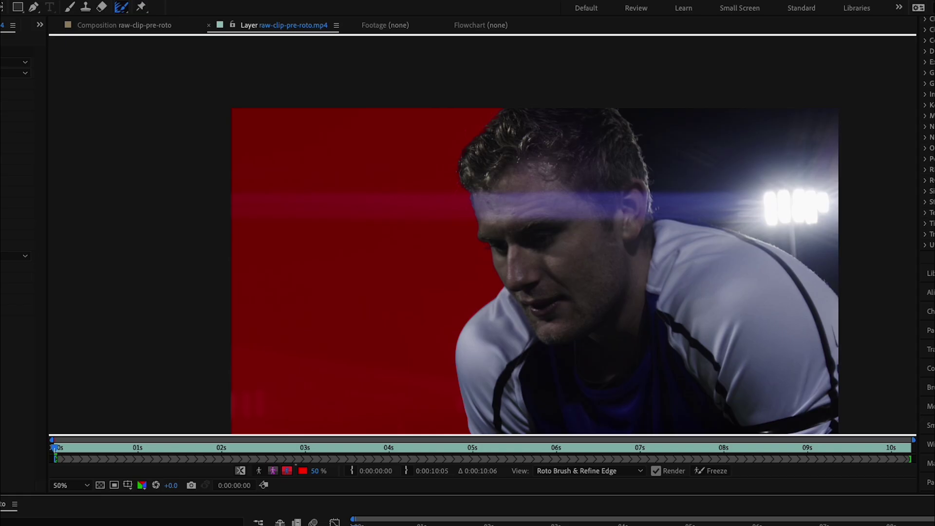
{"action": "key", "text": "space"}
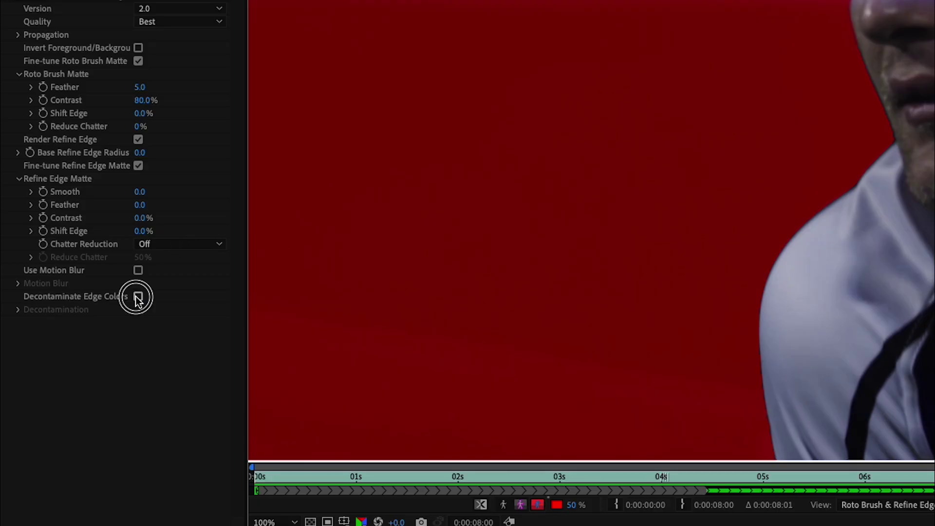
- Enable Decontaminate Edge Colors, expand its settings and inspect the shoulder edge against transparency
{"action": "left_click", "coordinate": [138, 297]}
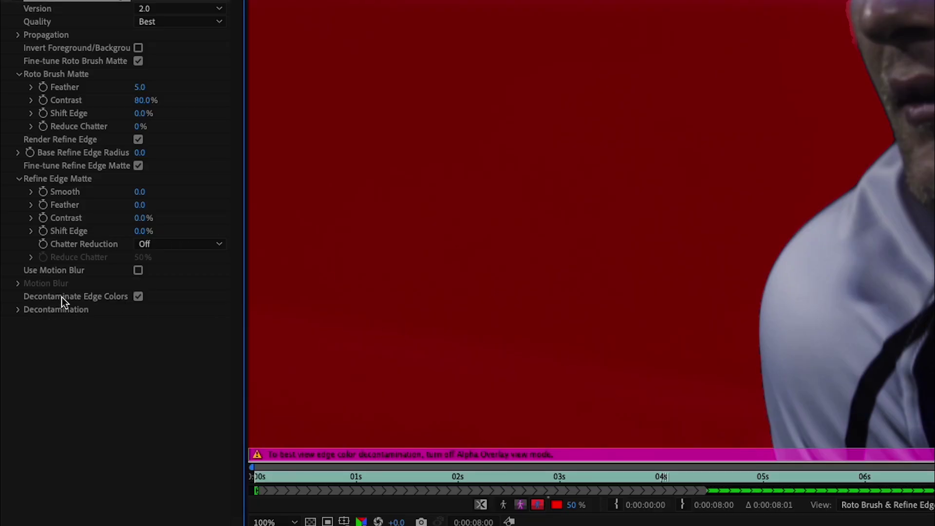
{"action": "left_click", "coordinate": [18, 310]}
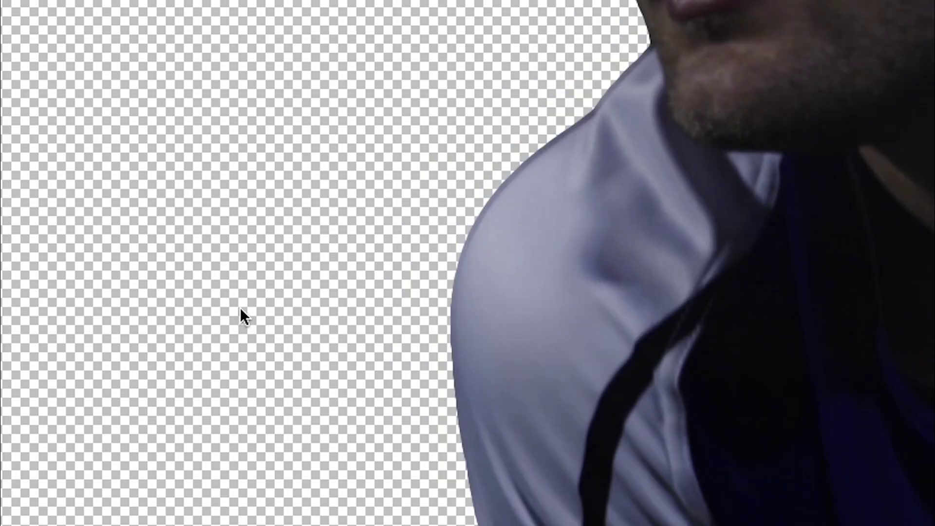
{"action": "left_click_drag", "start_coordinate": [234, 322], "coordinate": [226, 345]}
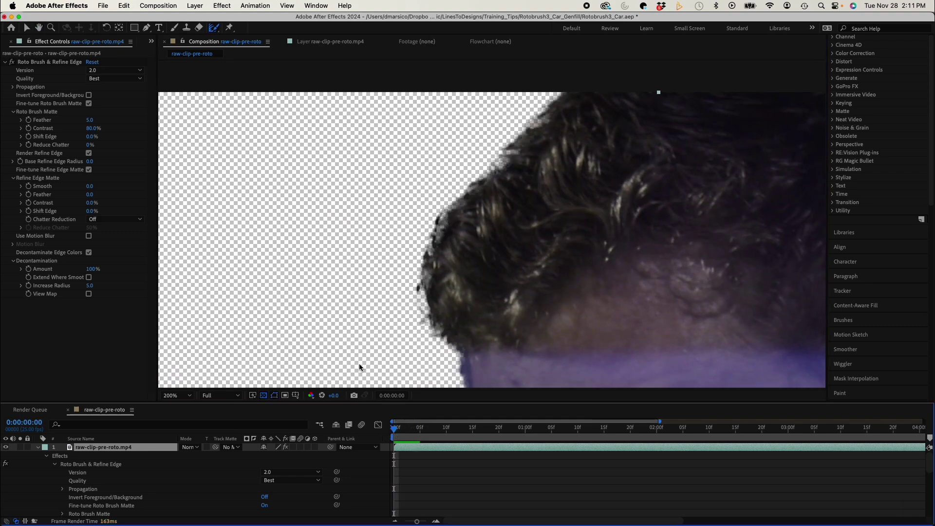
- Refine the edge matte with Smooth 4.0, Feather 2.0, Shift Edge 8%, Chatter Reduction Smoother (Slower) and motion blur enabled
{"action": "left_click", "coordinate": [90, 180]}
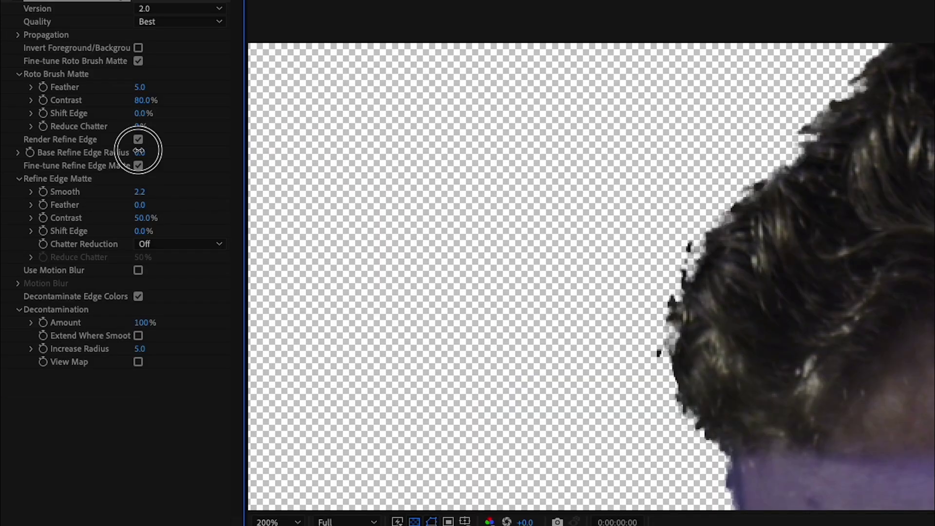
{"action": "left_click_drag", "start_coordinate": [139, 152], "coordinate": [311, 152]}
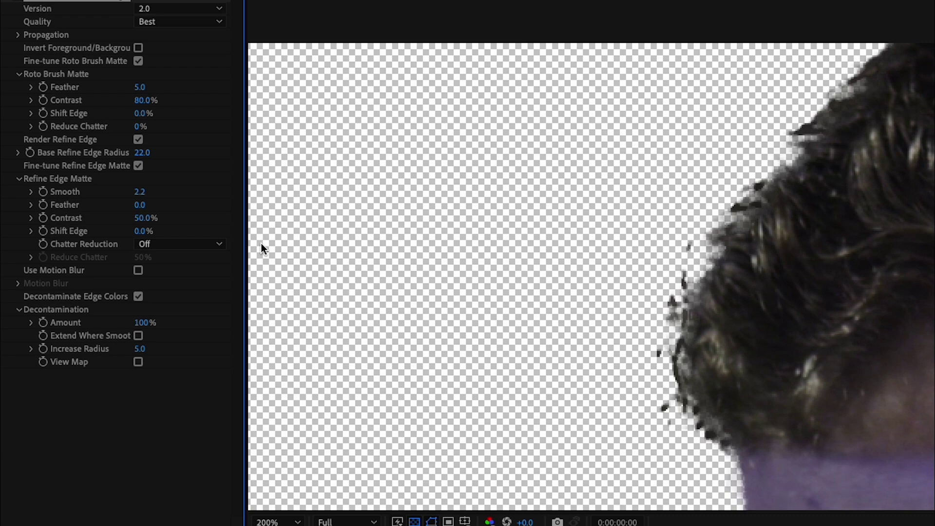
{"action": "left_click_drag", "start_coordinate": [146, 154], "coordinate": [2, 165]}
{"action": "left_click_drag", "start_coordinate": [133, 229], "coordinate": [173, 225]}
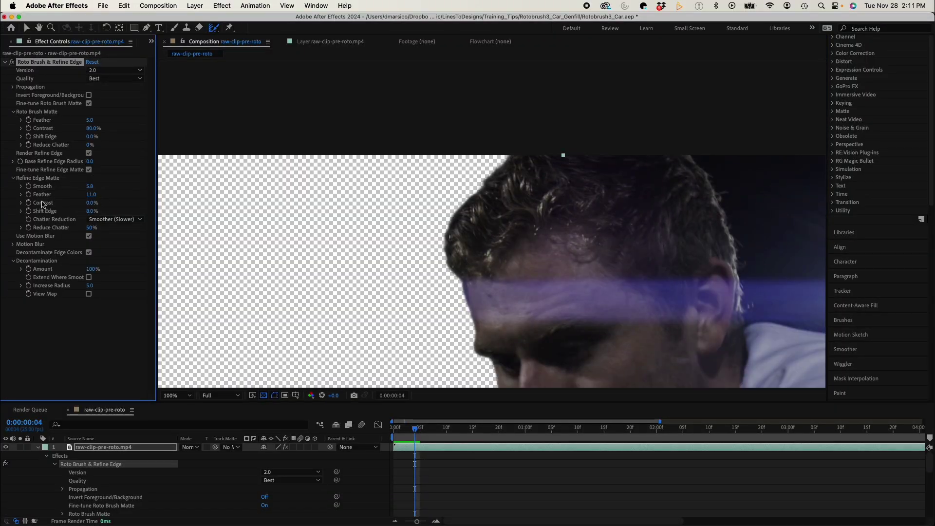
{"action": "key", "text": "period"}
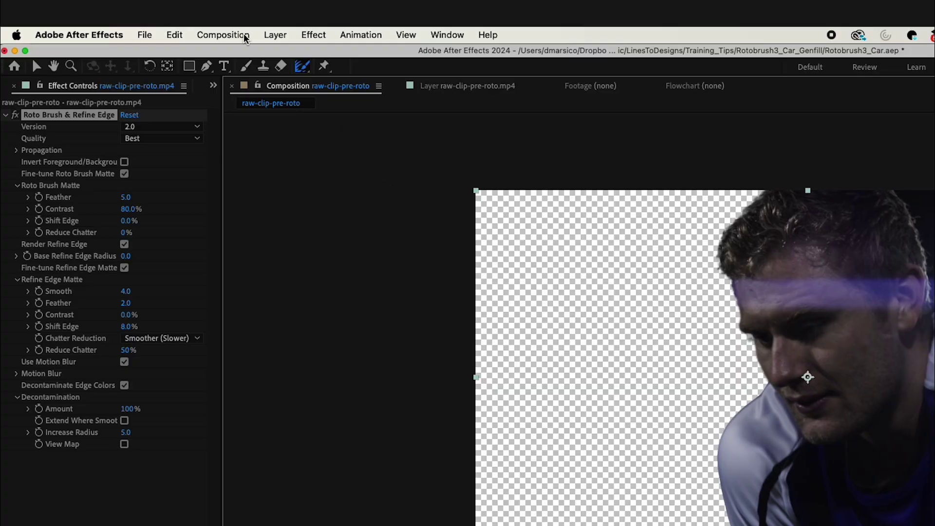
- Save the current composition frame as a layered Photoshop file
{"action": "left_click", "coordinate": [245, 38]}
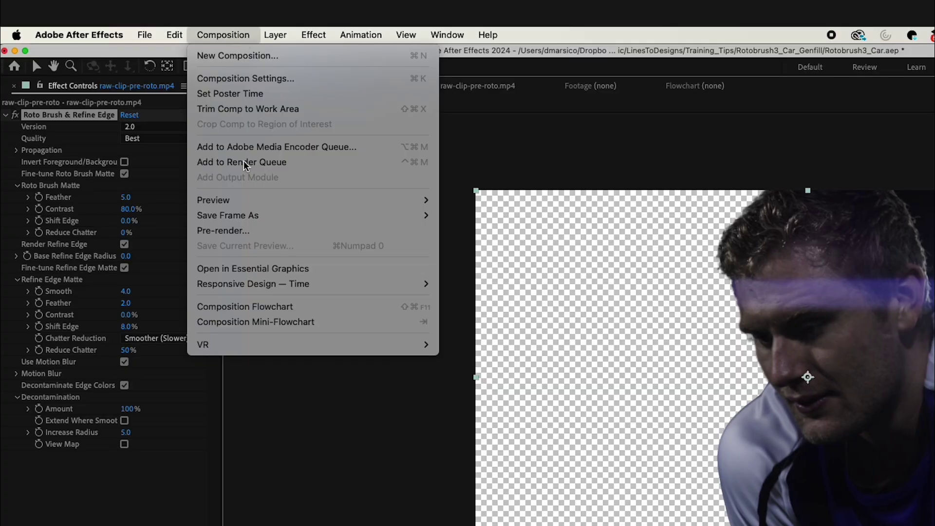
{"action": "mouse_move", "coordinate": [369, 214]}
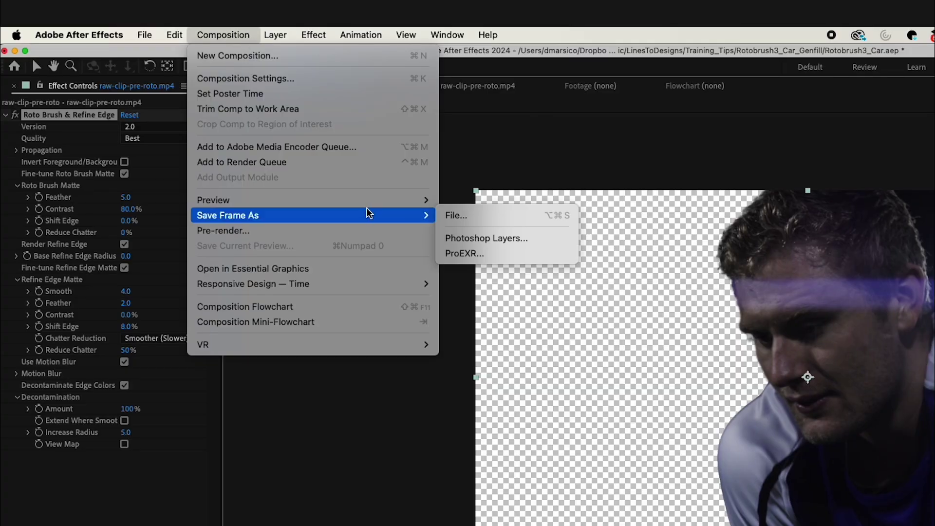
{"action": "left_click", "coordinate": [480, 237]}
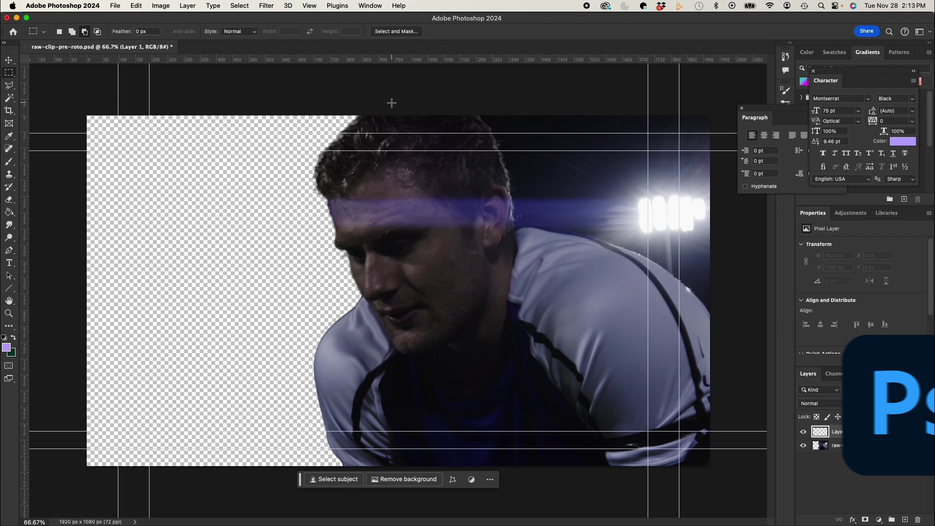
- In Photoshop, select the transparent area beside the player, generatively fill it with "soccer stadium" and switch to another variation
{"action": "left_click_drag", "start_coordinate": [390, 101], "coordinate": [137, 460]}
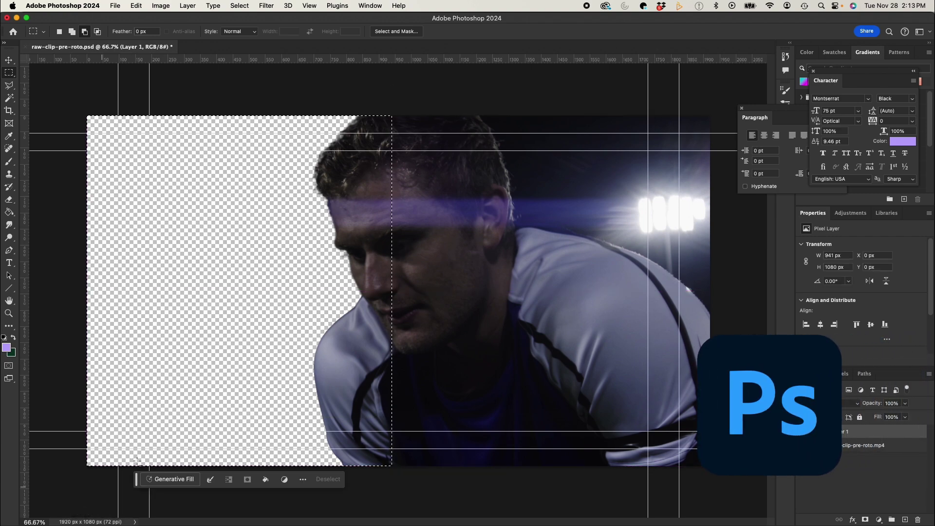
{"action": "left_click", "coordinate": [176, 479]}
{"action": "type", "text": "socce"}
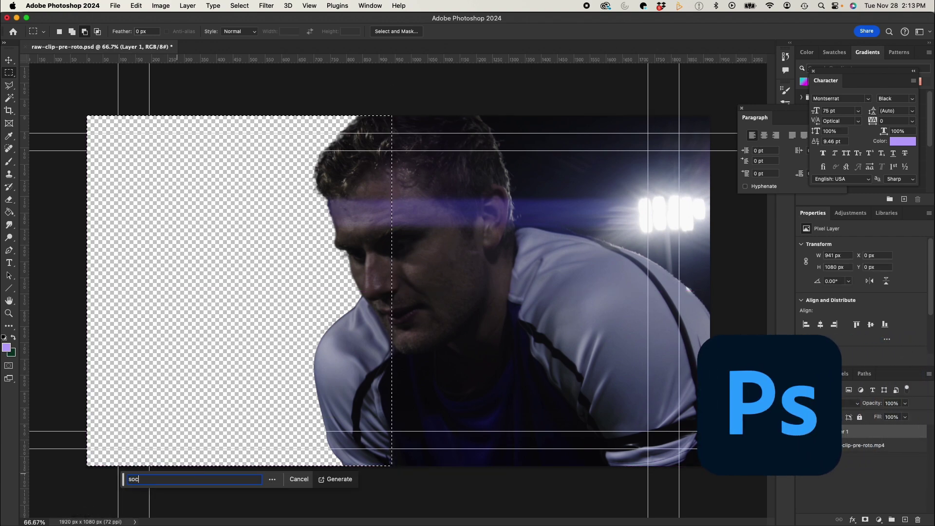
{"action": "type", "text": "r stadium"}
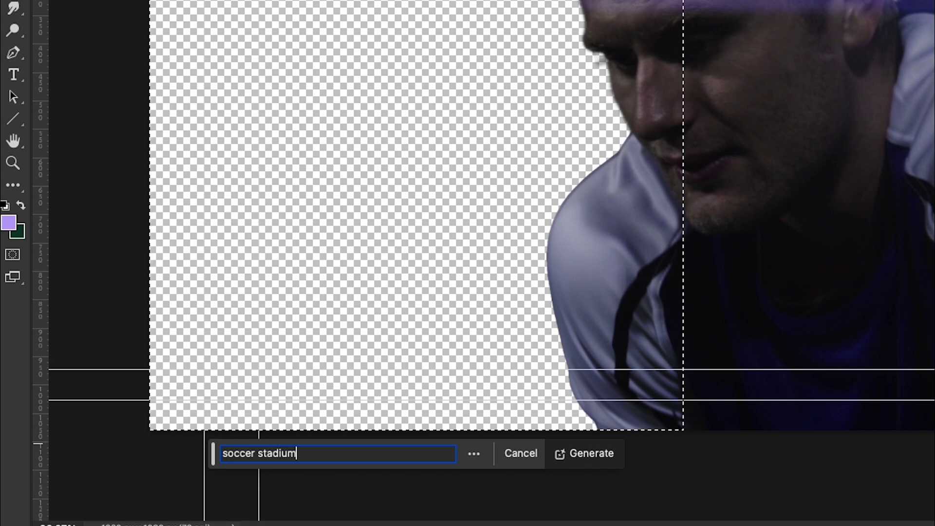
{"action": "key", "text": "Return"}
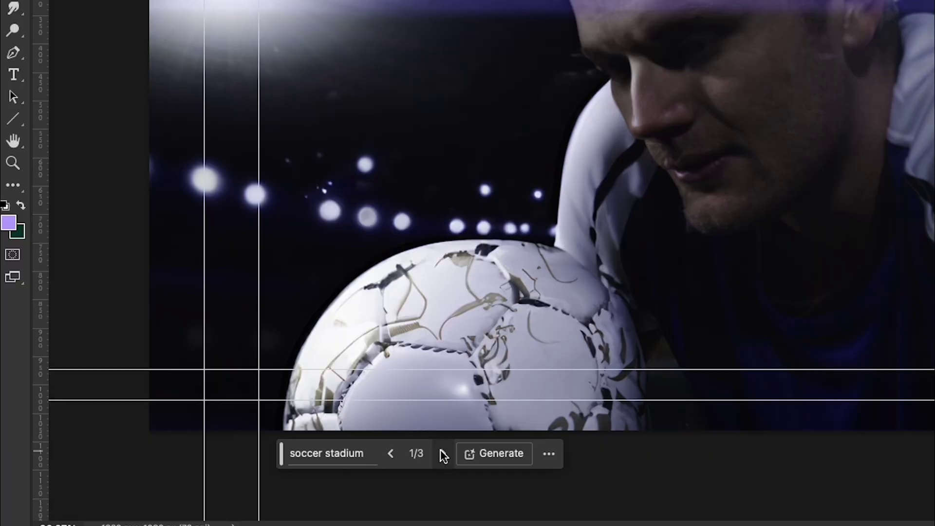
{"action": "left_click", "coordinate": [255, 479]}
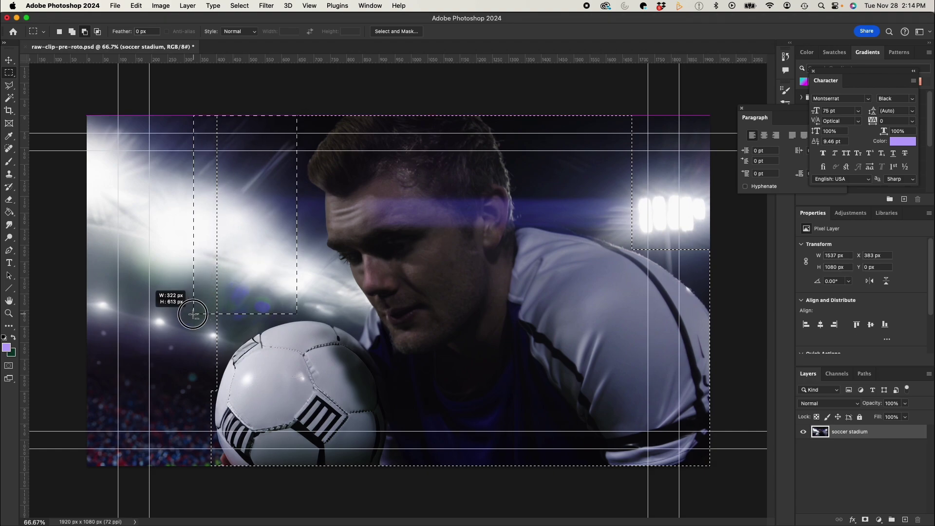
- Select the player and the ball, apply Generative Fill with "remove this person", and merge the generated layer down
{"action": "left_click_drag", "start_coordinate": [192, 314], "coordinate": [193, 314]}
{"action": "left_click_drag", "start_coordinate": [332, 265], "coordinate": [262, 312]}
{"action": "left_click", "coordinate": [381, 483]}
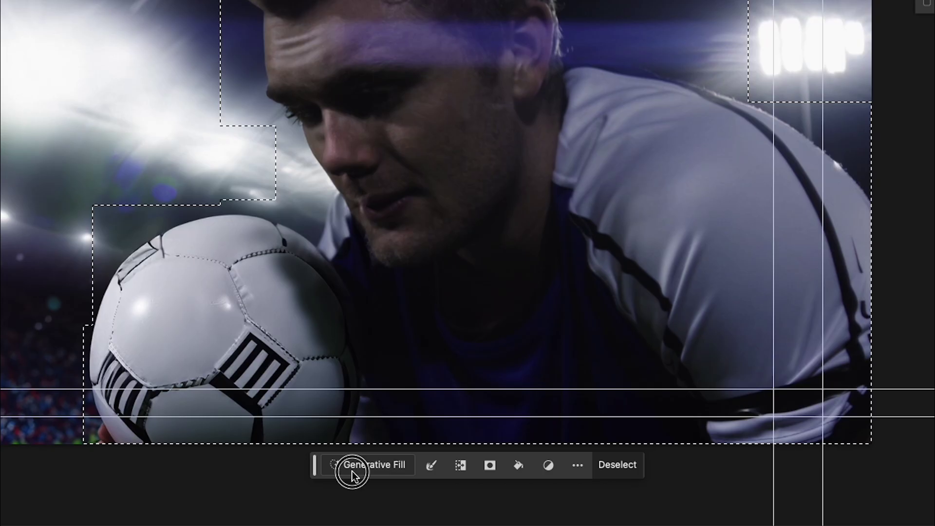
{"action": "left_click", "coordinate": [352, 474]}
{"action": "type", "text": "remove this perso"}
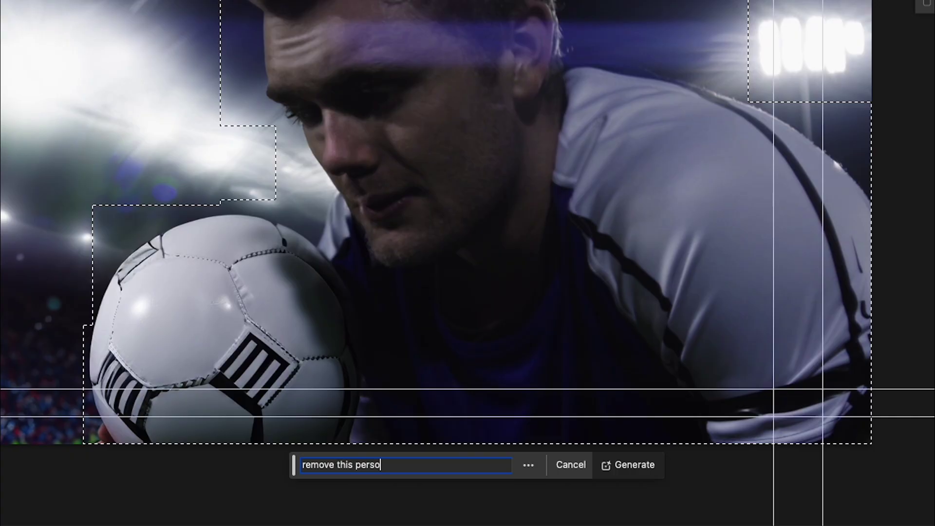
{"action": "type", "text": "n"}
{"action": "key", "text": "Return"}
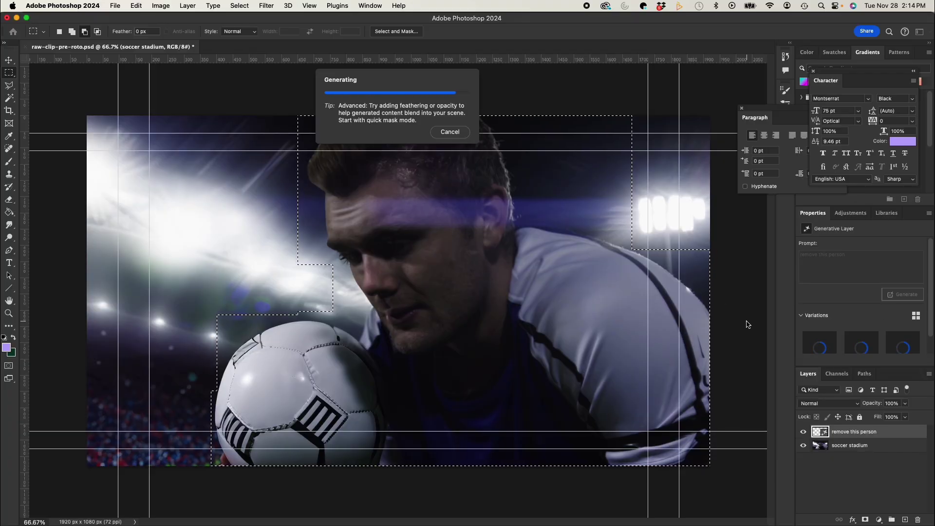
{"action": "left_click", "coordinate": [188, 6]}
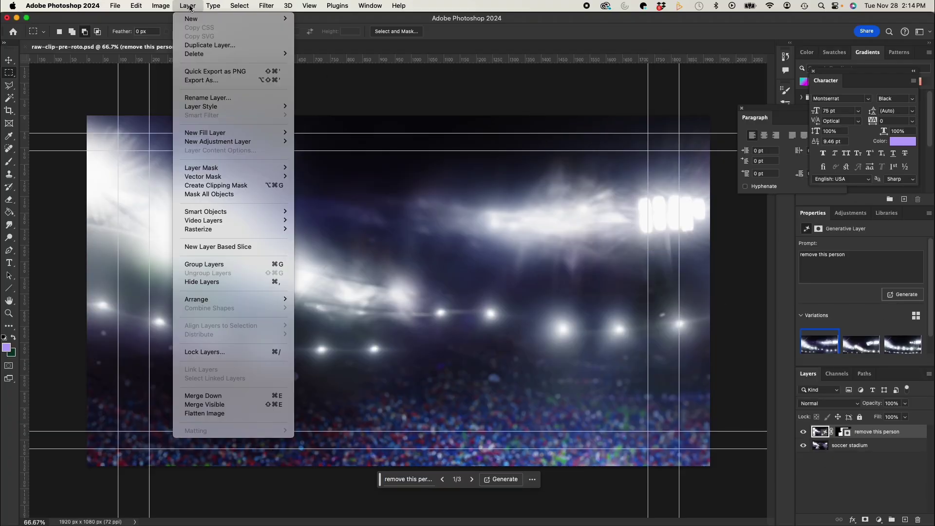
{"action": "left_click", "coordinate": [229, 395]}
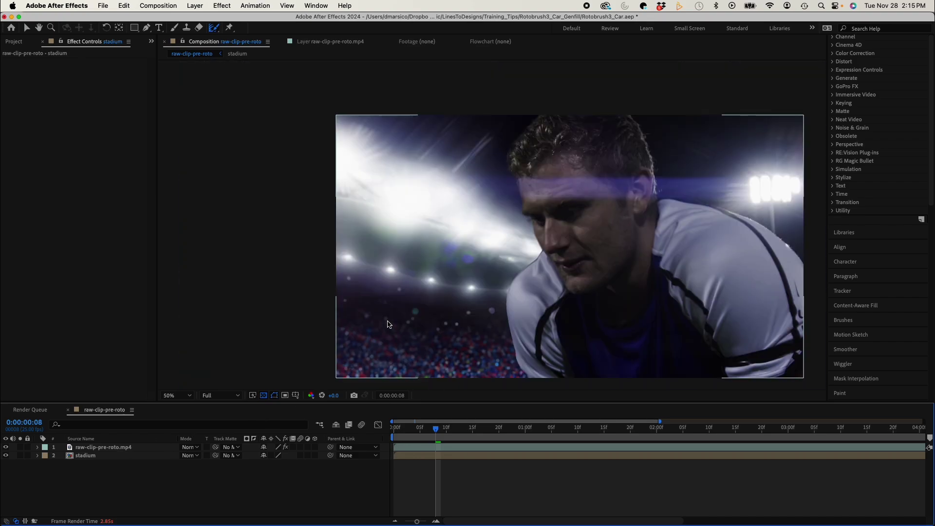
- Switch to After Effects, duplicate the raw-clip-pre-roto.mp4 layer above the stadium and rename the copy "tracking clip"
{"action": "left_click", "coordinate": [112, 448]}
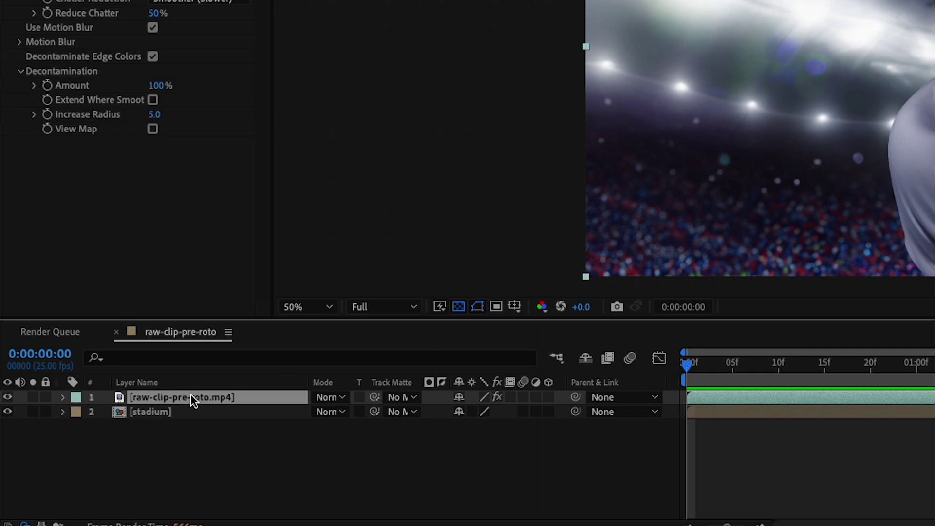
{"action": "key", "text": "ctrl+d"}
{"action": "key", "text": "Return"}
{"action": "type", "text": "tra"}
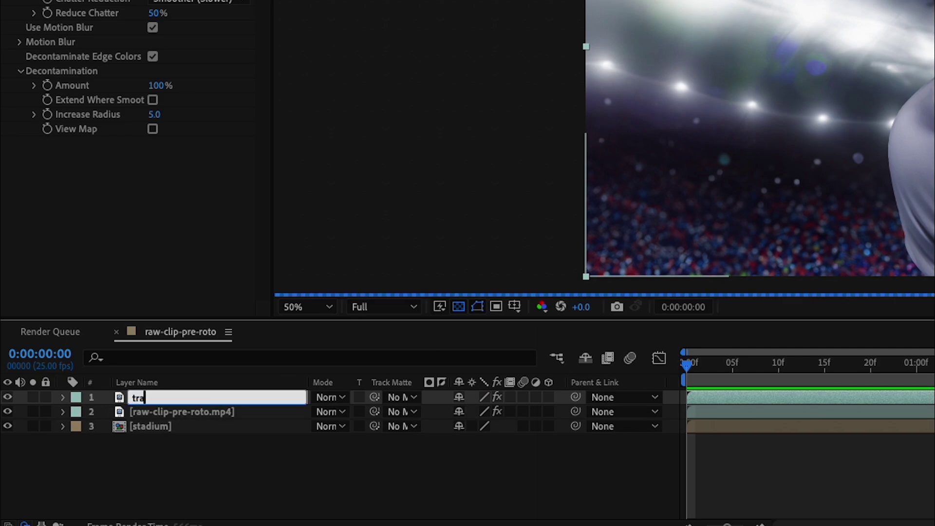
{"action": "type", "text": "cking clip"}
{"action": "key", "text": "Return"}
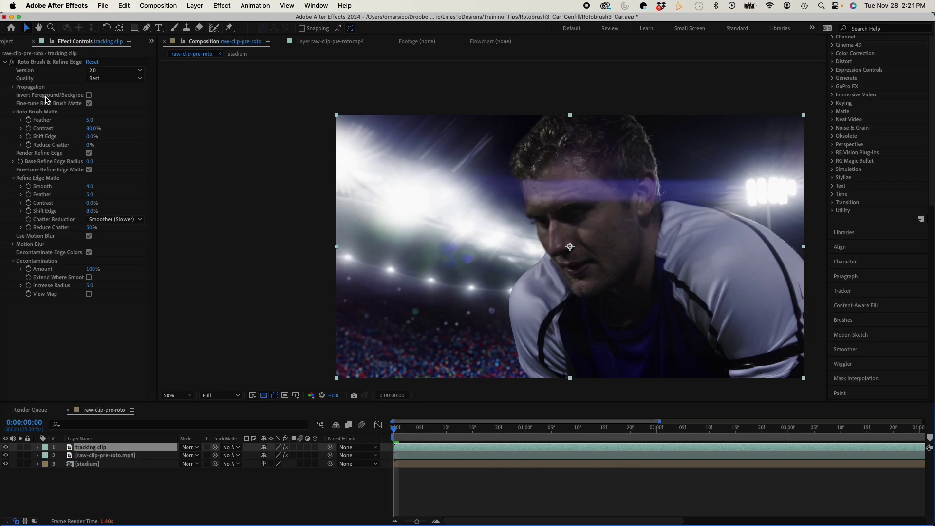
- Remove Roto Brush & Refine Edge from the tracking clip, then open that layer for editing along with the Tracker controls
{"action": "left_click", "coordinate": [44, 66]}
{"action": "key", "text": "Delete"}
{"action": "double_click", "coordinate": [83, 449]}
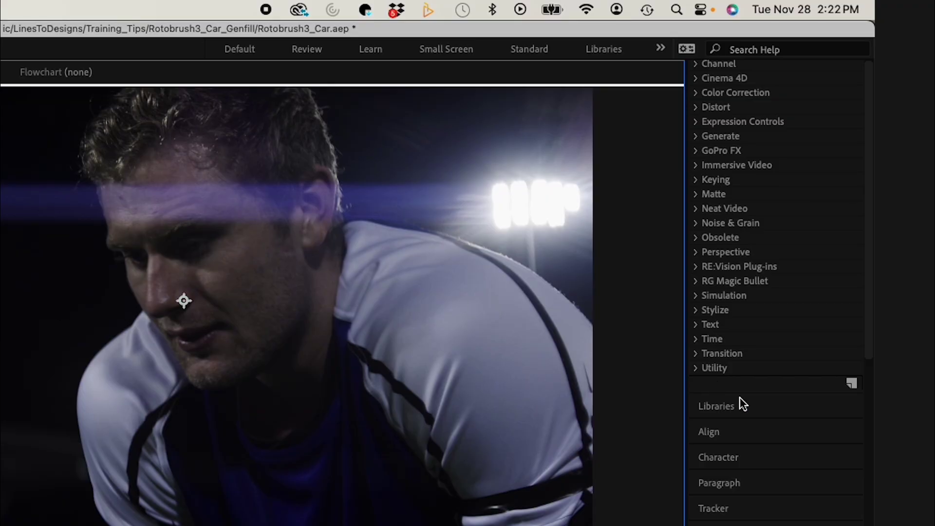
{"action": "left_click", "coordinate": [715, 509]}
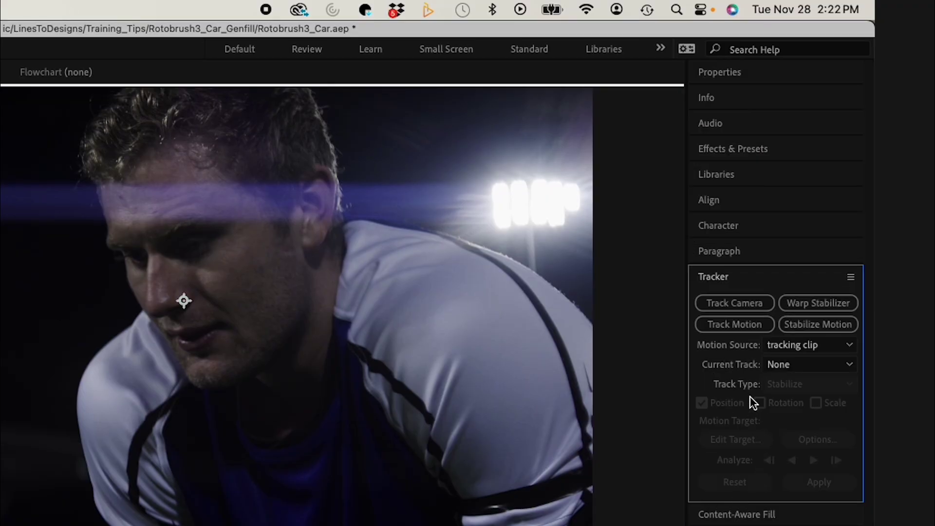
- Motion track the tracking clip's position with Track Point 1 placed on the bright floodlights, and analyze forward through the clip
{"action": "left_click", "coordinate": [731, 323]}
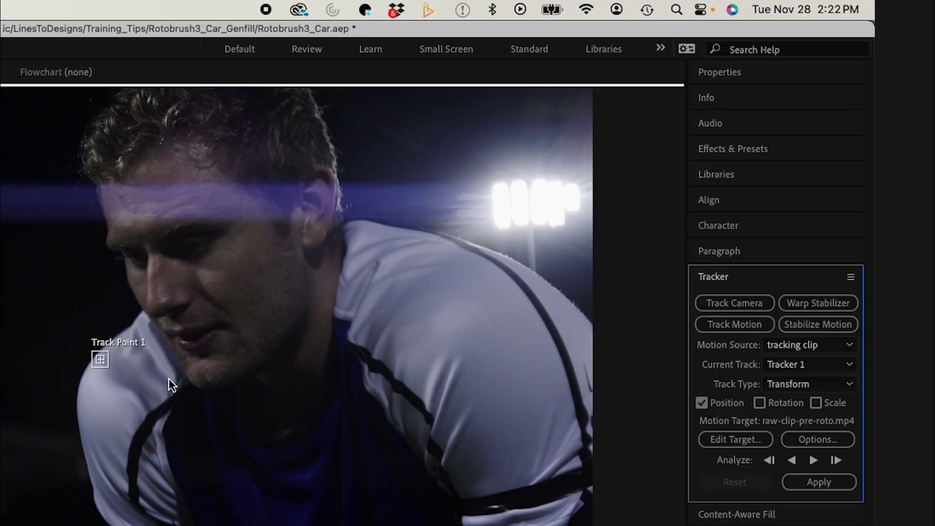
{"action": "scroll", "coordinate": [491, 219], "scroll_direction": "up", "scroll_amount": 2}
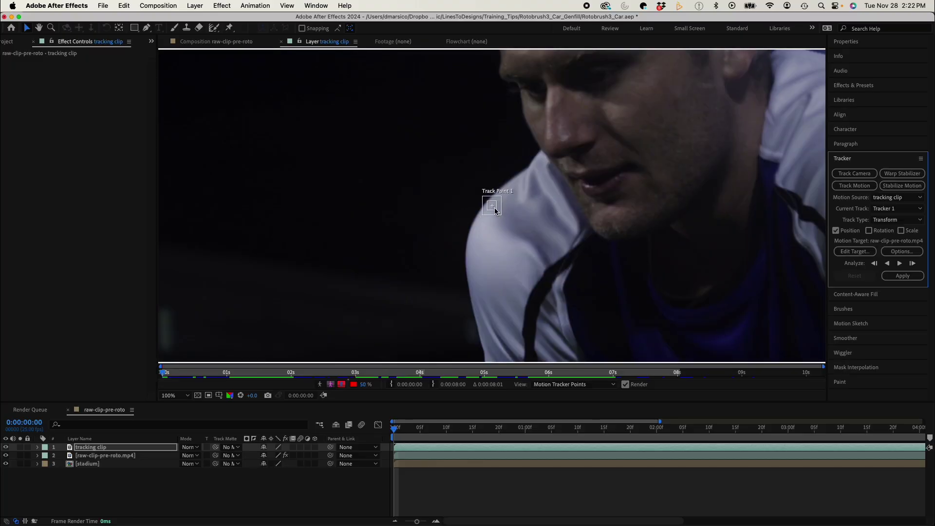
{"action": "left_click_drag", "start_coordinate": [494, 211], "coordinate": [512, 233]}
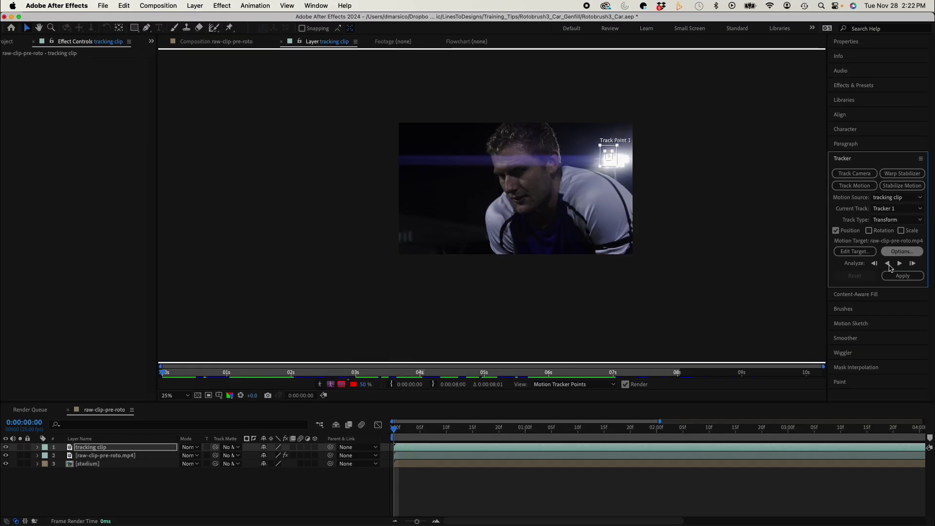
{"action": "left_click", "coordinate": [900, 264]}
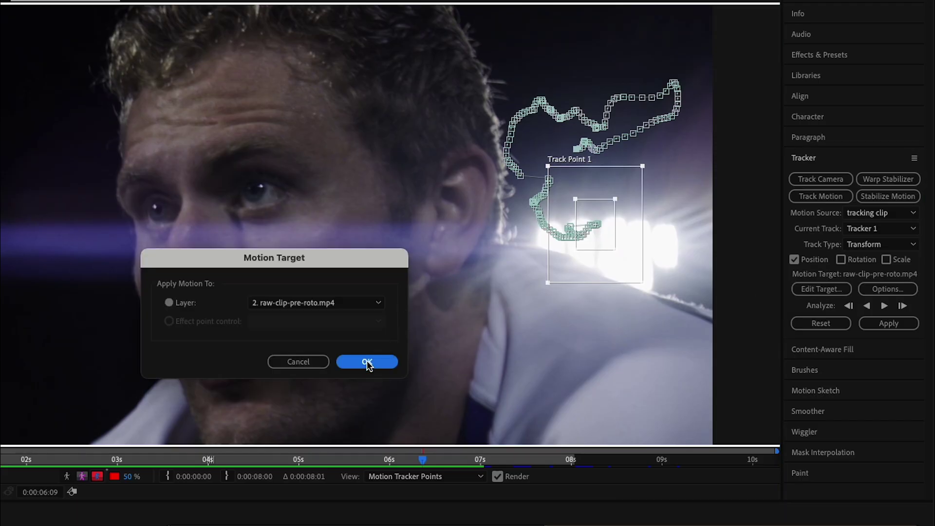
- Set the motion target to the stadium layer and apply the tracking data in the X and Y dimensions
{"action": "left_click", "coordinate": [305, 302]}
{"action": "left_click", "coordinate": [292, 349]}
{"action": "left_click", "coordinate": [369, 363]}
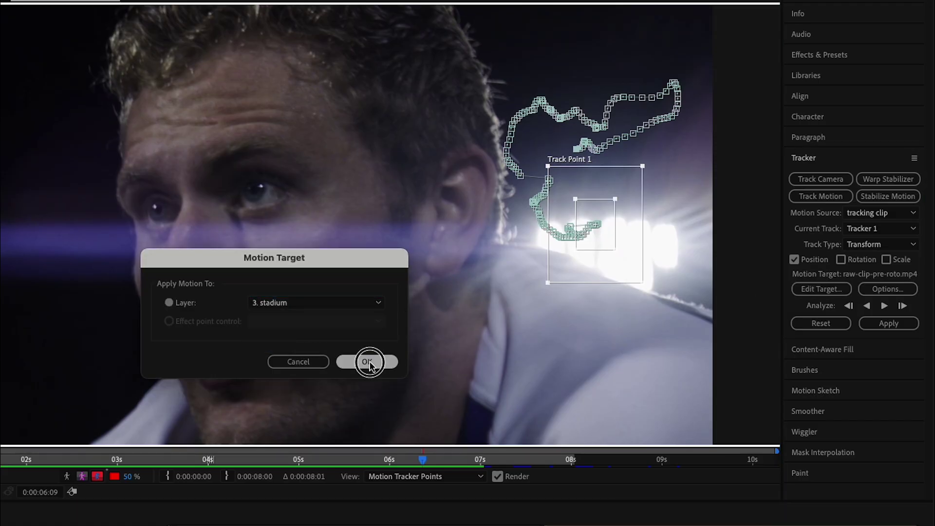
{"action": "left_click", "coordinate": [872, 324]}
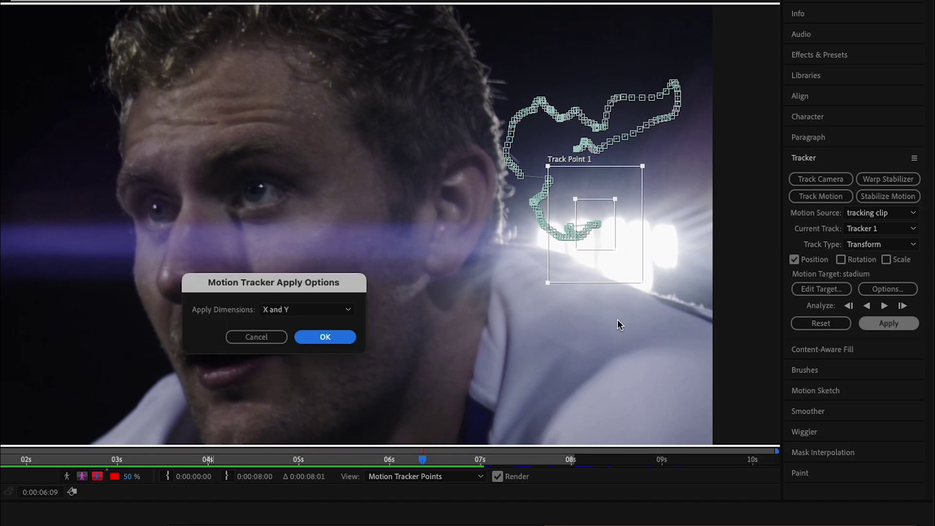
{"action": "left_click", "coordinate": [316, 334]}
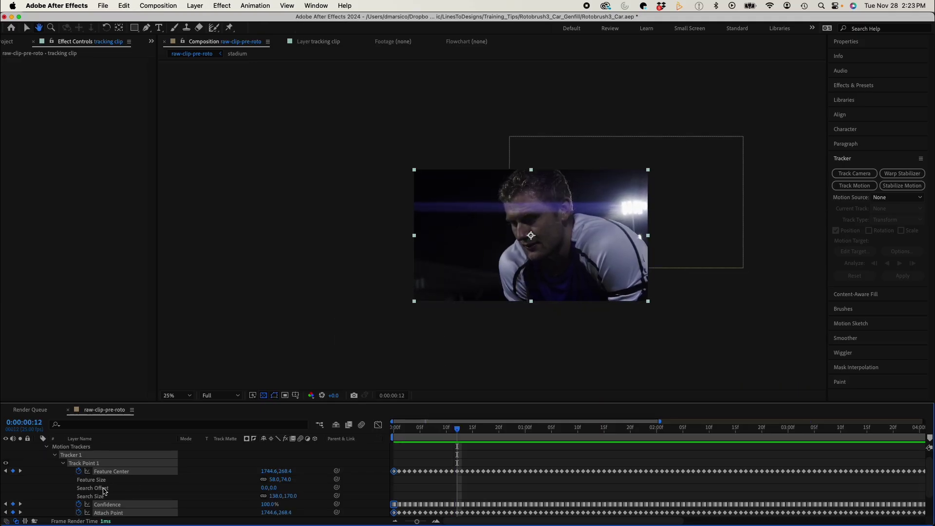
- Reveal the stadium layer's Anchor Point and set it to 1730.0, 264.0 to realign the background with the frame
{"action": "scroll", "coordinate": [104, 491], "scroll_direction": "down", "scroll_amount": 3}
{"action": "left_click", "coordinate": [92, 512]}
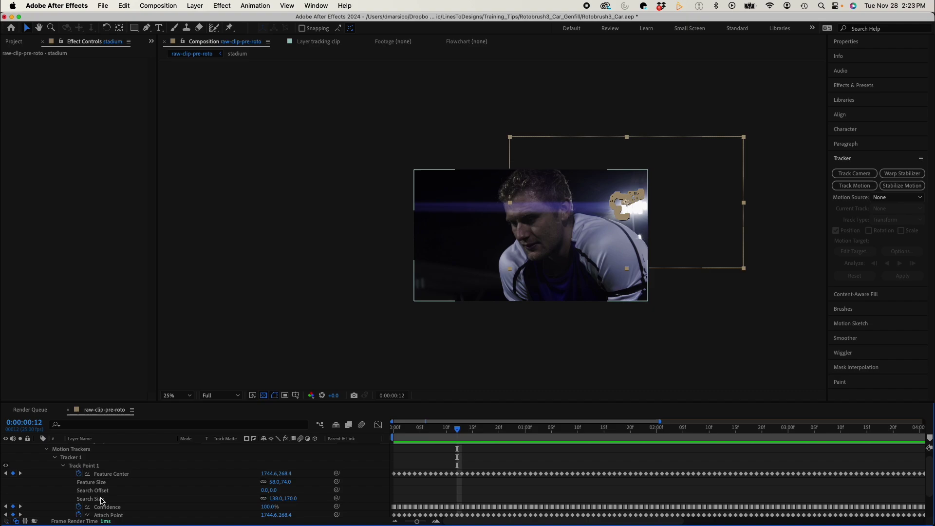
{"action": "key", "text": "a"}
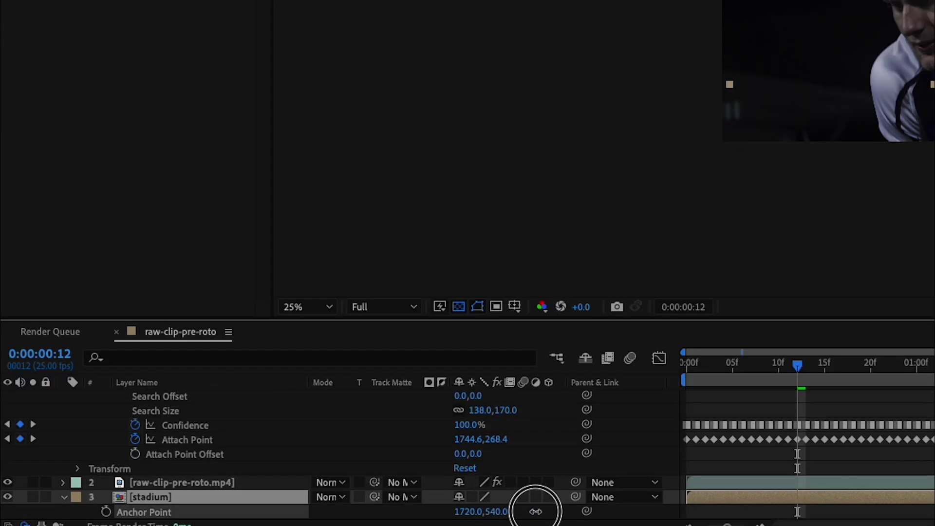
{"action": "left_click_drag", "start_coordinate": [535, 510], "coordinate": [569, 515]}
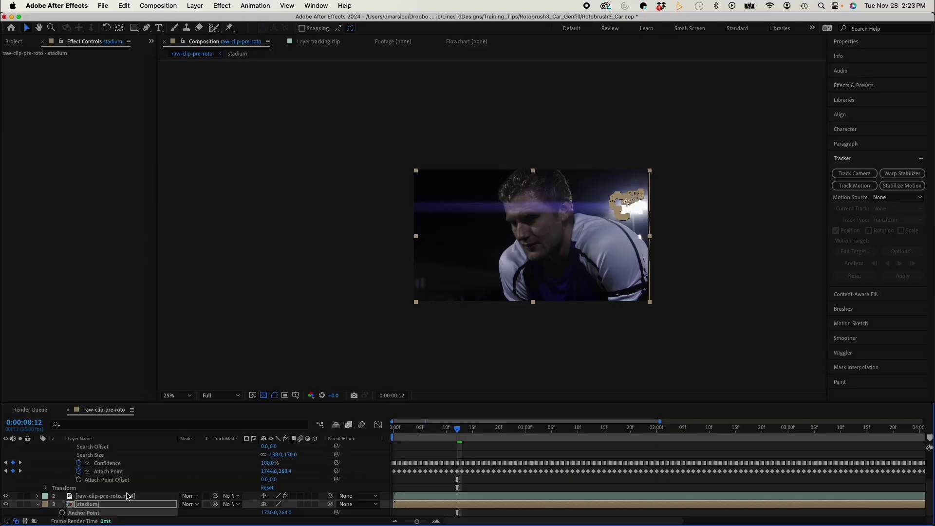
- Hide the tracking clip layer
{"action": "scroll", "coordinate": [225, 483], "scroll_direction": "up", "scroll_amount": 3}
{"action": "left_click", "coordinate": [107, 451]}
{"action": "left_click", "coordinate": [7, 446]}
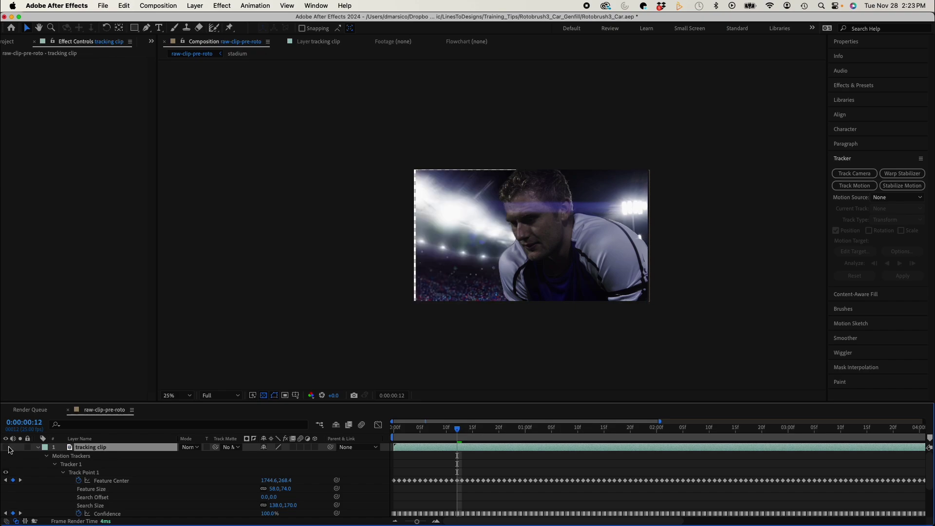
- Fine-tune the stadium layer's horizontal anchor point and show its Scale property
{"action": "scroll", "coordinate": [339, 307], "scroll_direction": "down", "scroll_amount": 1}
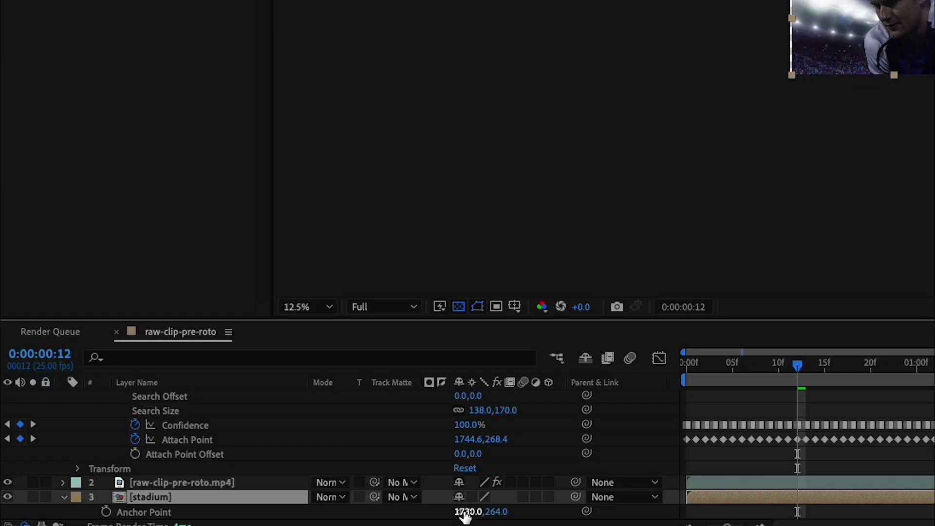
{"action": "left_click_drag", "start_coordinate": [265, 513], "coordinate": [271, 512]}
{"action": "key", "text": "s"}
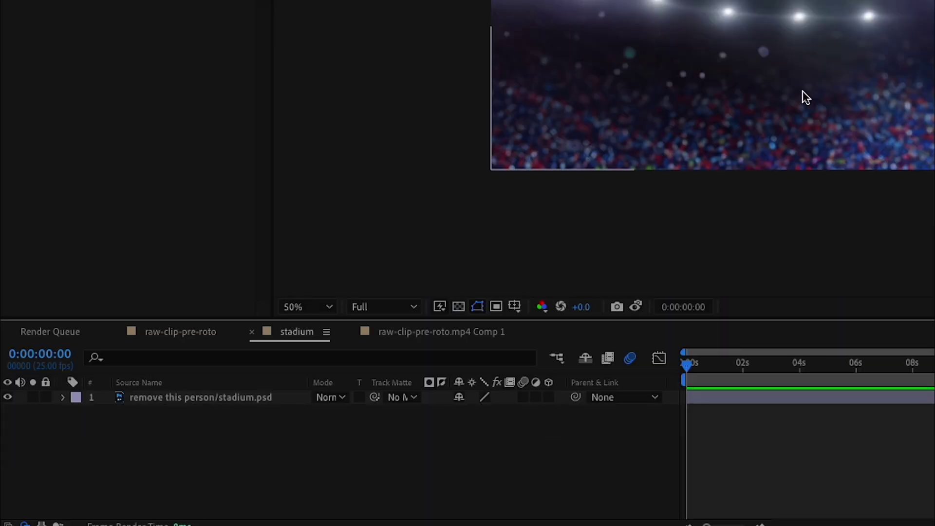
- Create a new solid layer with the default settings above the Photoshop image in the stadium composition
{"action": "right_click", "coordinate": [296, 409]}
{"action": "mouse_move", "coordinate": [453, 308]}
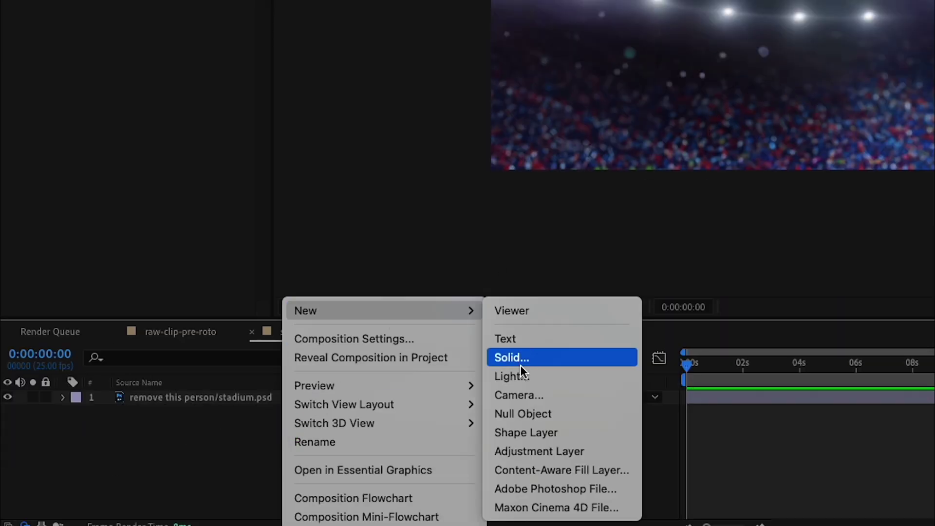
{"action": "left_click", "coordinate": [518, 359]}
{"action": "key", "text": "Return"}
- Apply the Cell Pattern effect to the solid and set its Contrast to 50 and Size to 15
{"action": "left_click", "coordinate": [921, 97]}
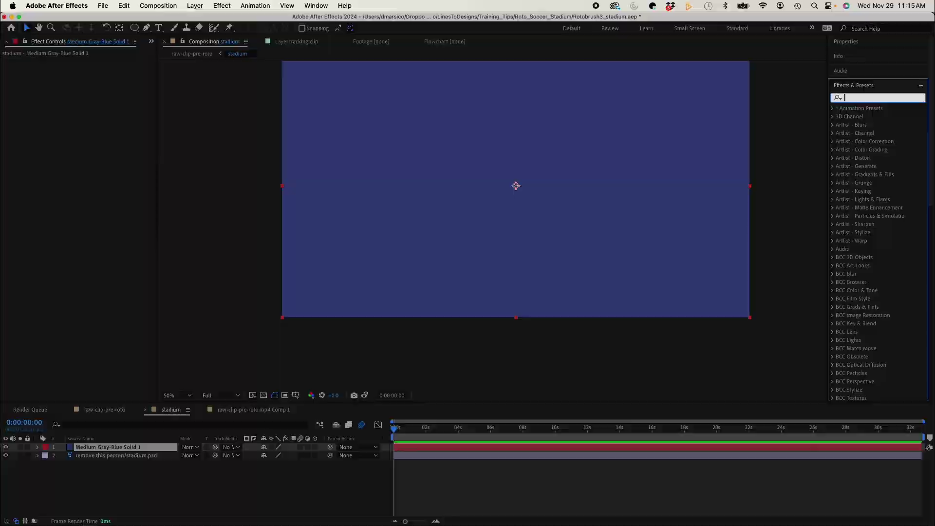
{"action": "type", "text": "cel"}
{"action": "type", "text": "ll pa"}
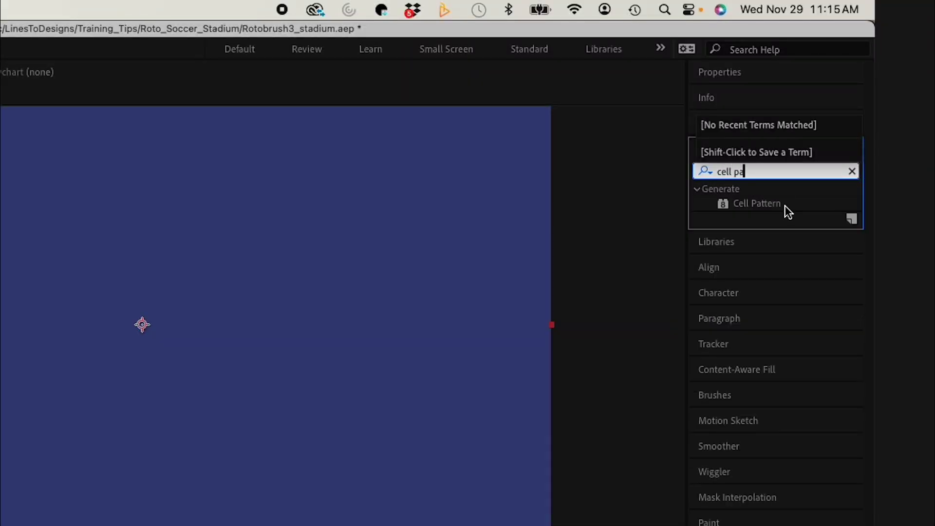
{"action": "left_click_drag", "start_coordinate": [769, 204], "coordinate": [457, 446]}
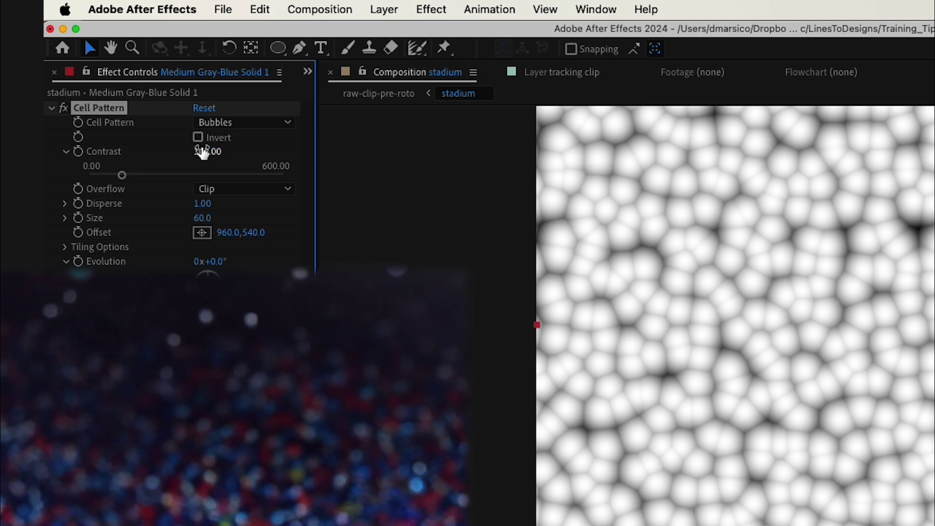
{"action": "left_click_drag", "start_coordinate": [205, 151], "coordinate": [182, 171]}
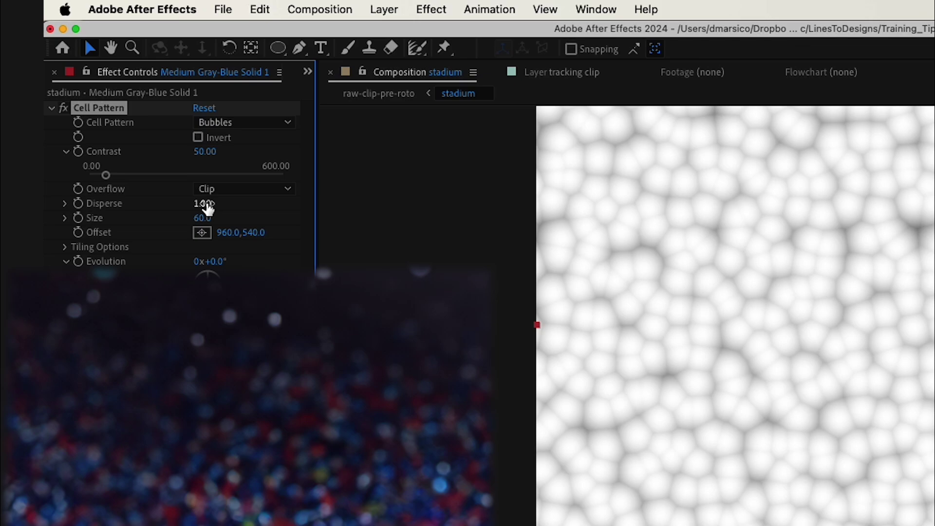
{"action": "left_click_drag", "start_coordinate": [214, 224], "coordinate": [190, 250]}
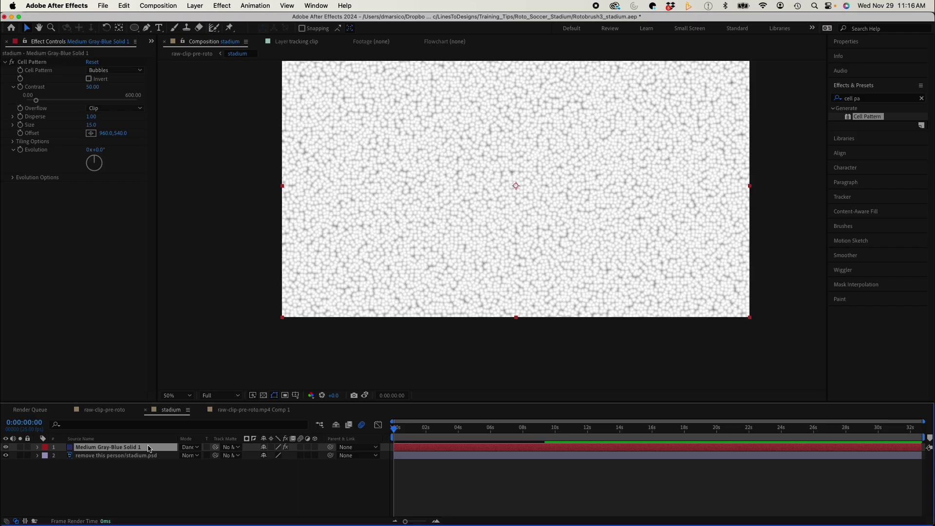
- Set the Cell Pattern solid's blending mode to Multiply
{"action": "key", "text": "shift+equal"}
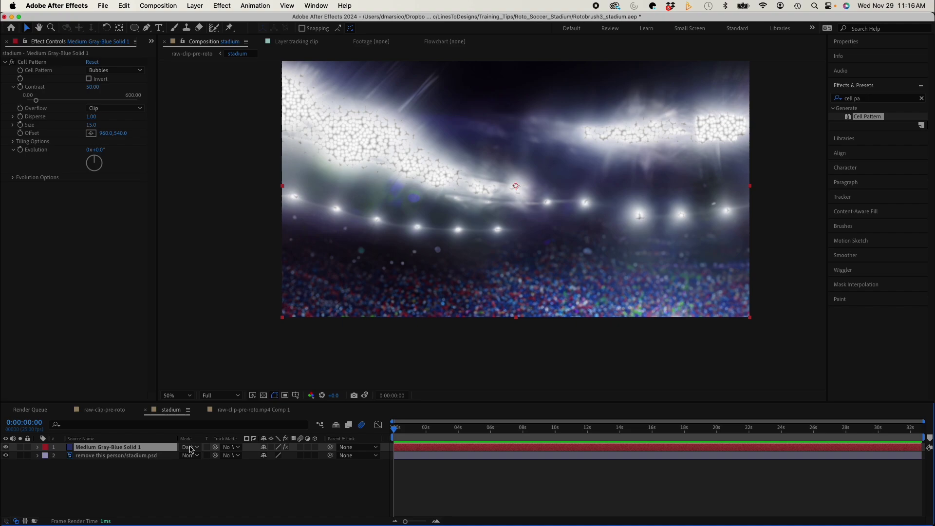
{"action": "key", "text": "shift+equal"}
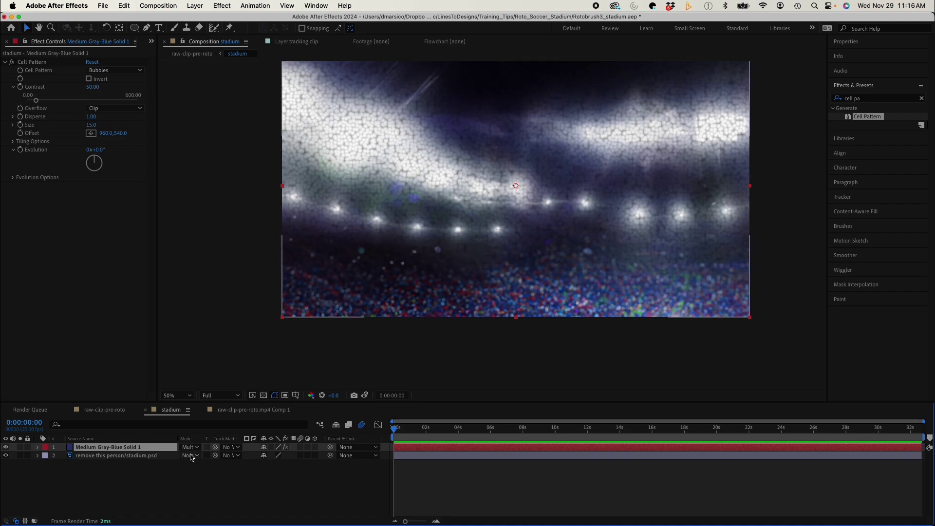
{"action": "left_click", "coordinate": [190, 447]}
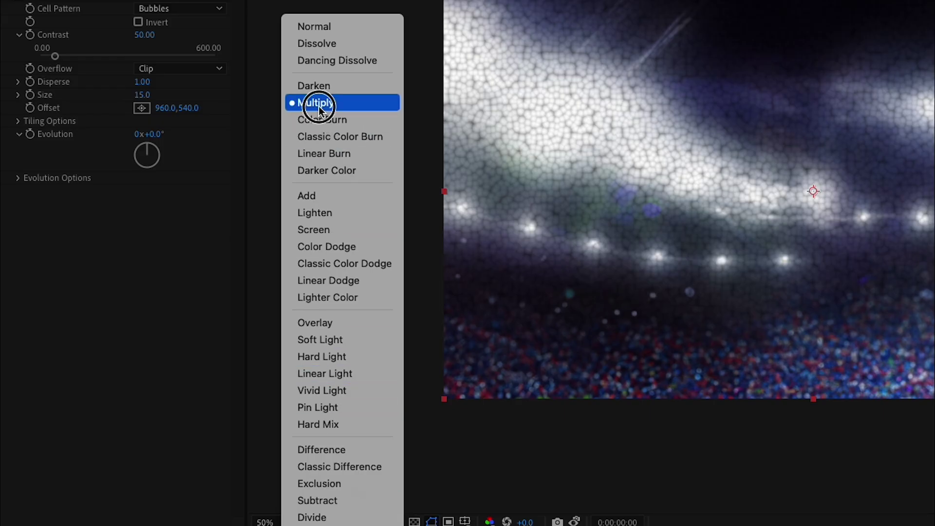
{"action": "left_click", "coordinate": [318, 103]}
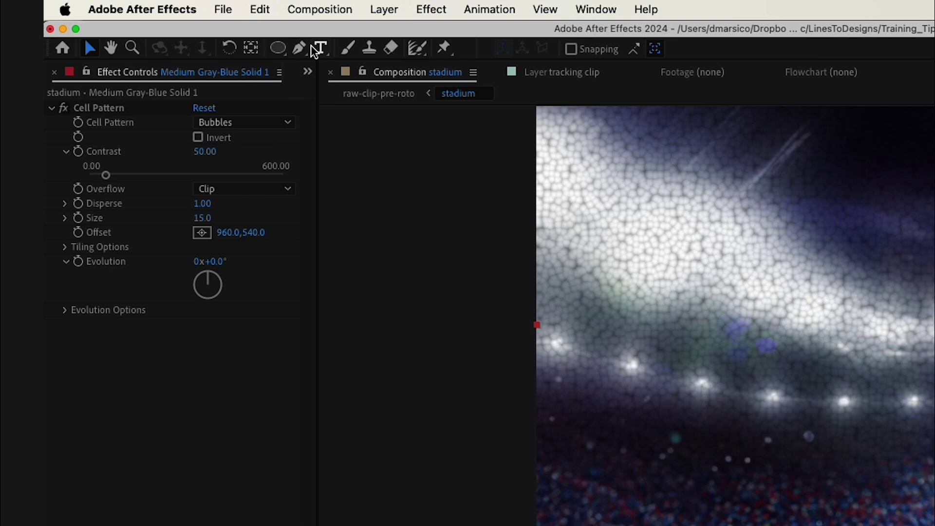
- Draw a closed Pen mask on the solid around the crowd area along the lower part of the stadium image
{"action": "left_click", "coordinate": [484, 446]}
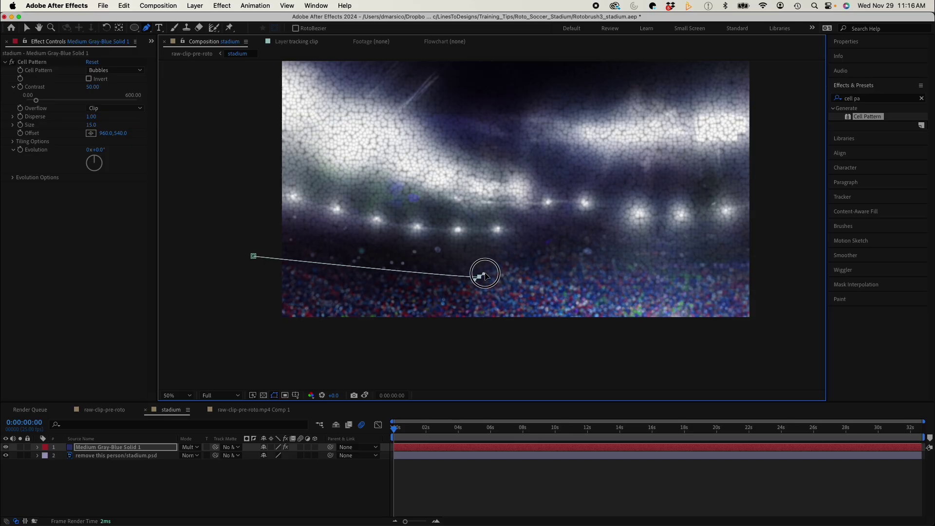
{"action": "left_click", "coordinate": [252, 256]}
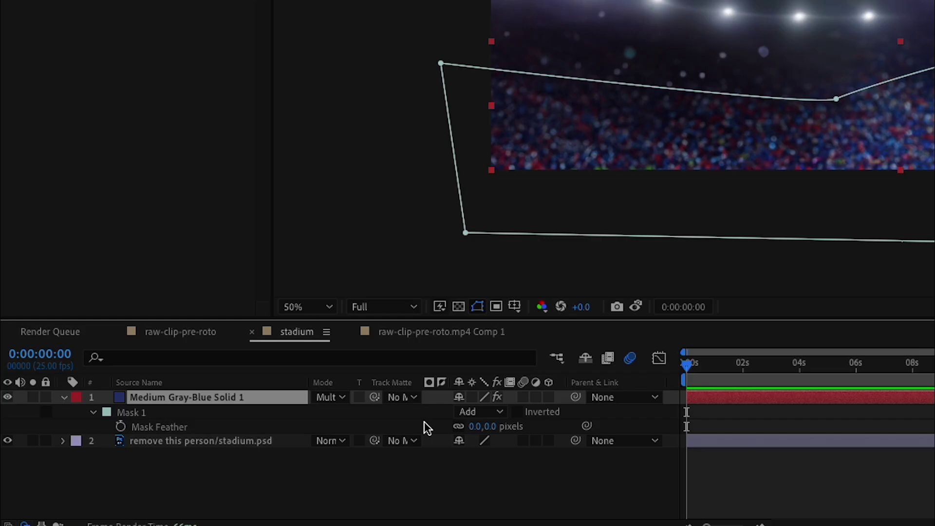